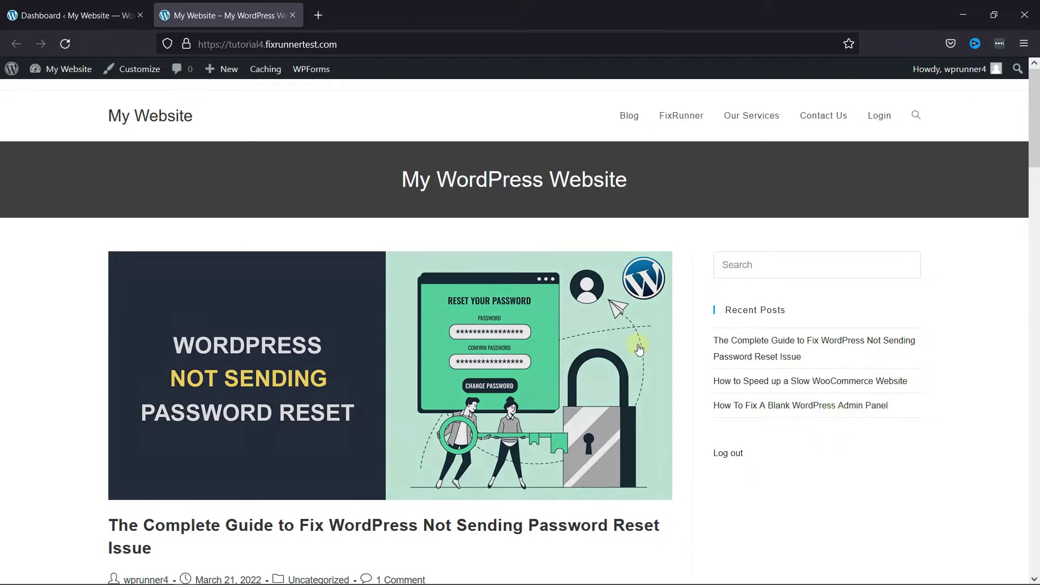
Step: Open OceanWP's sidebar.php in the Theme File Editor, passing through functions.php first
click(73, 14)
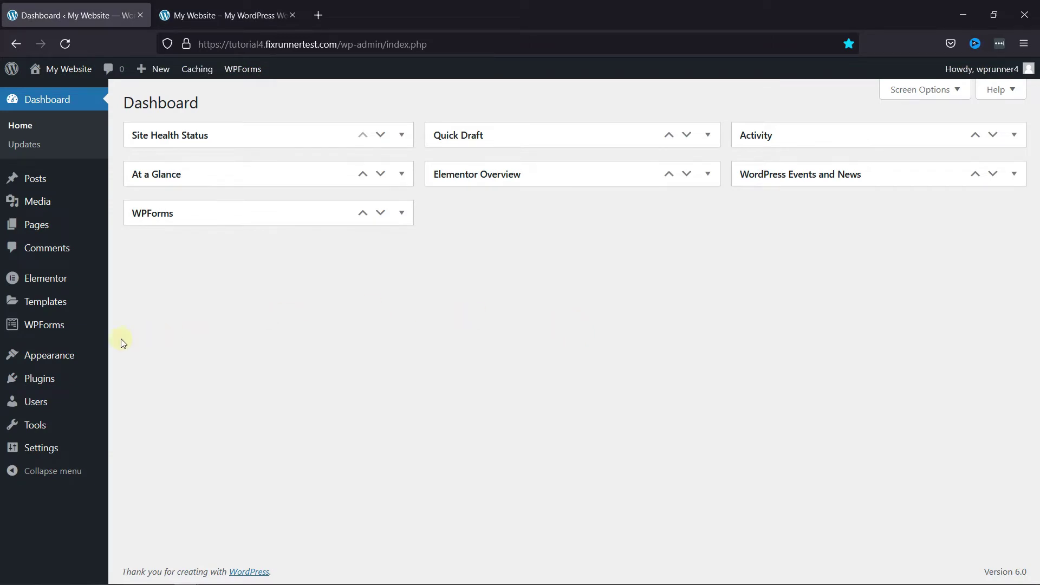
mouse_move(49, 355)
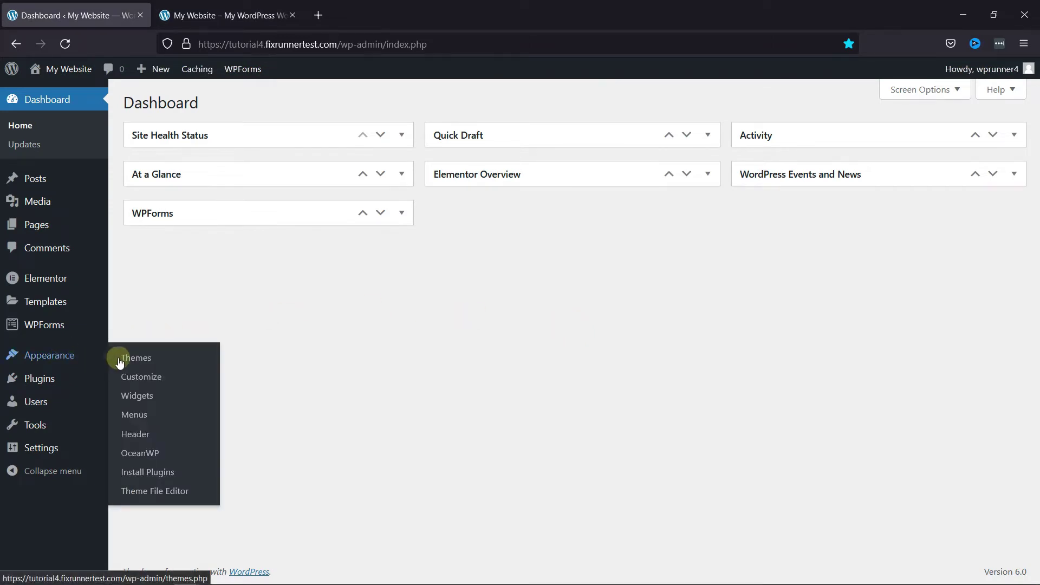
click(146, 494)
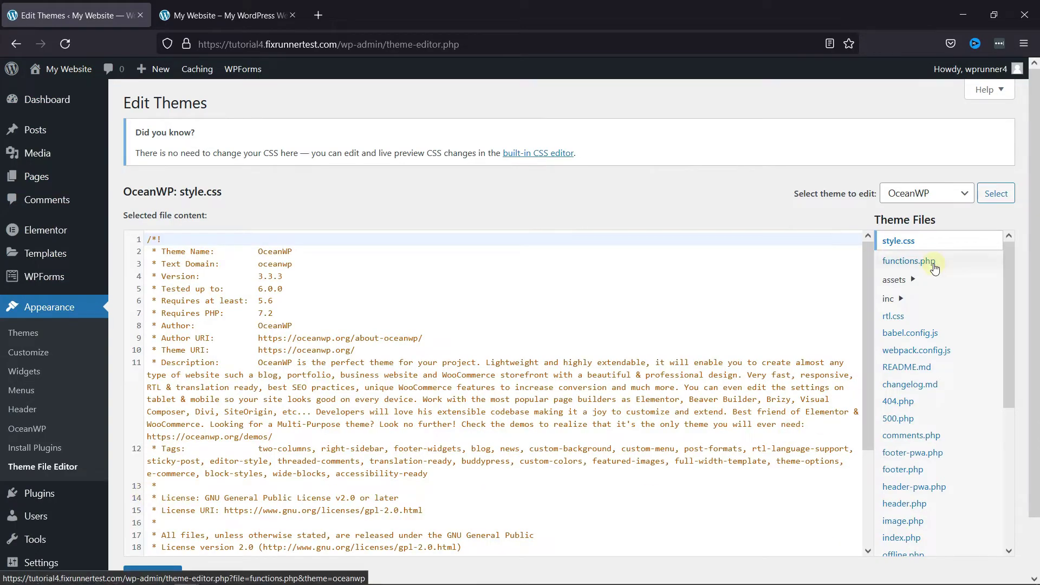
click(934, 267)
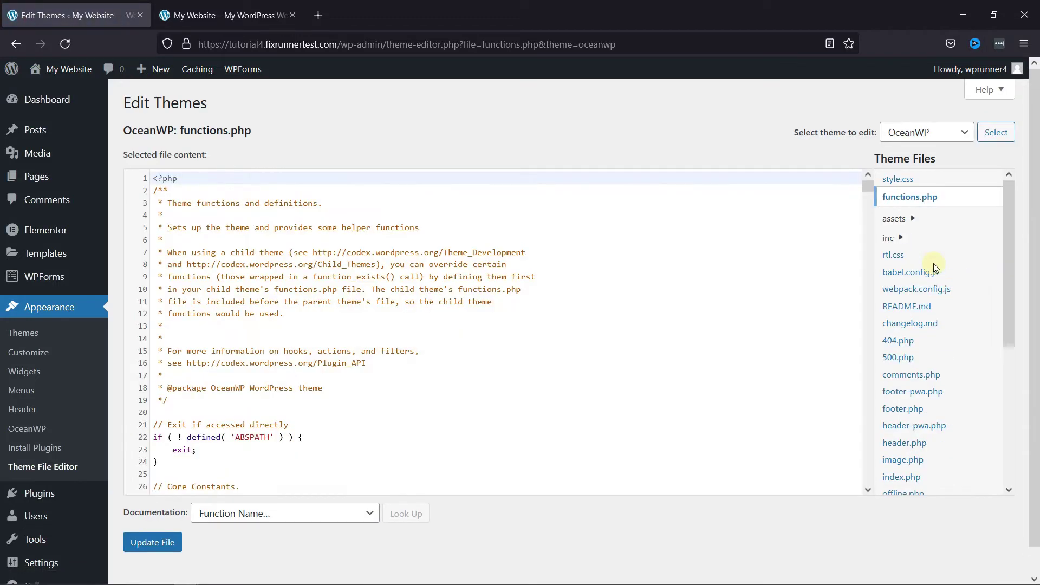
scroll(934, 268, down, 3)
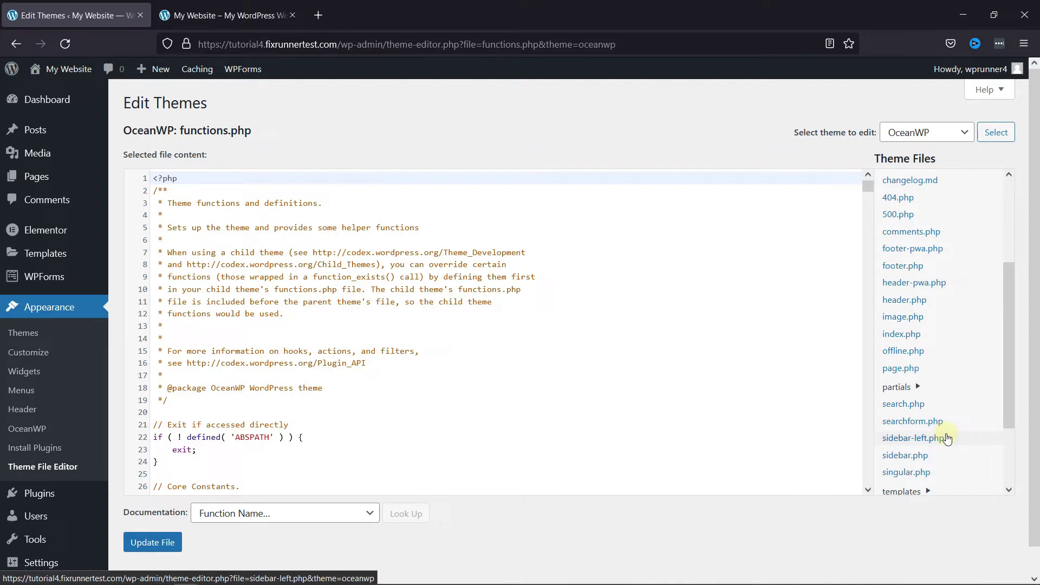
click(944, 457)
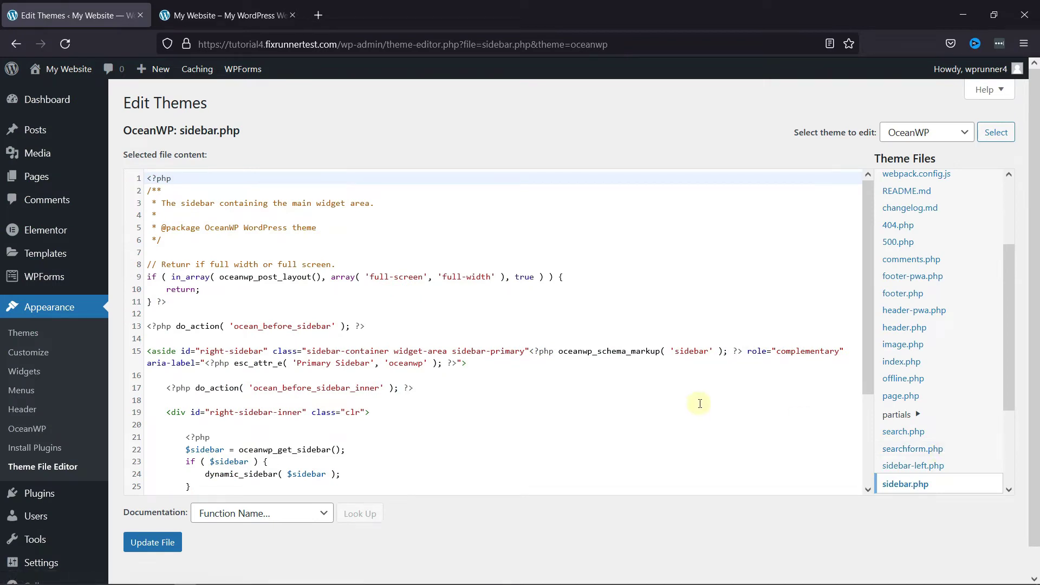
scroll(914, 442, down, 3)
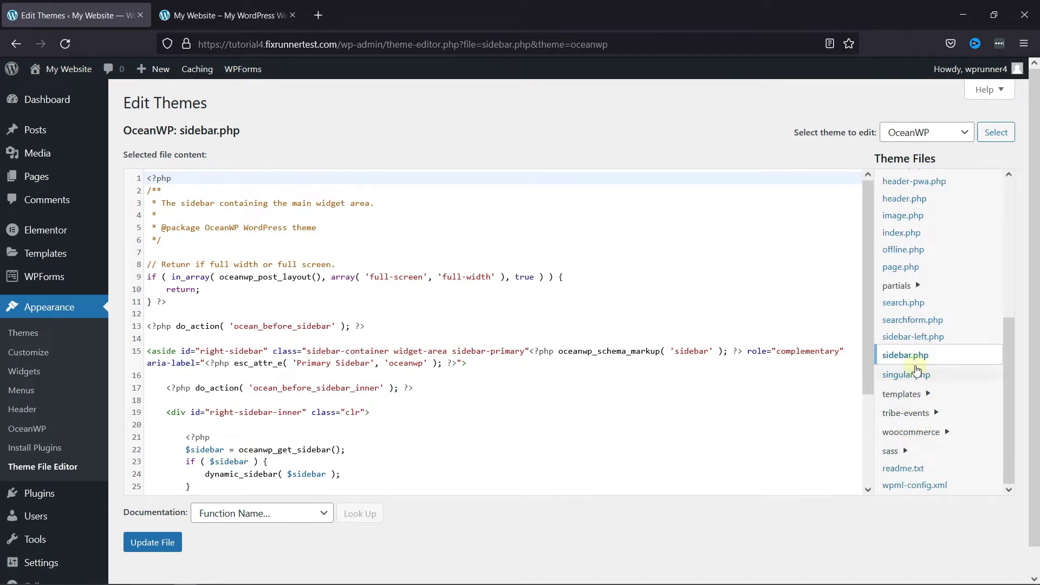
Step: Back up all sidebar.php code to Notepad, then delete it and save the empty file
click(466, 462)
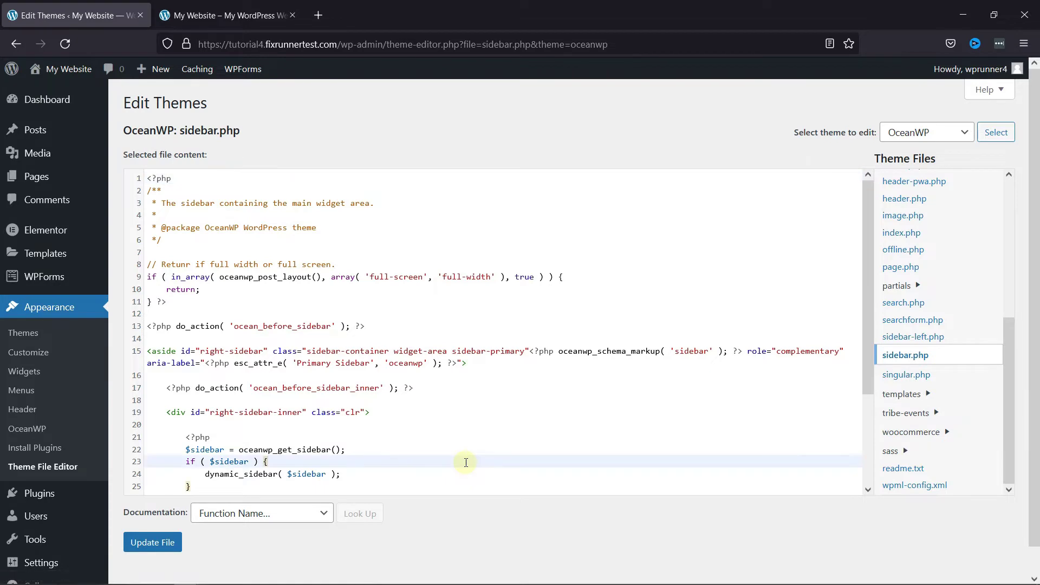
key(ctrl+a)
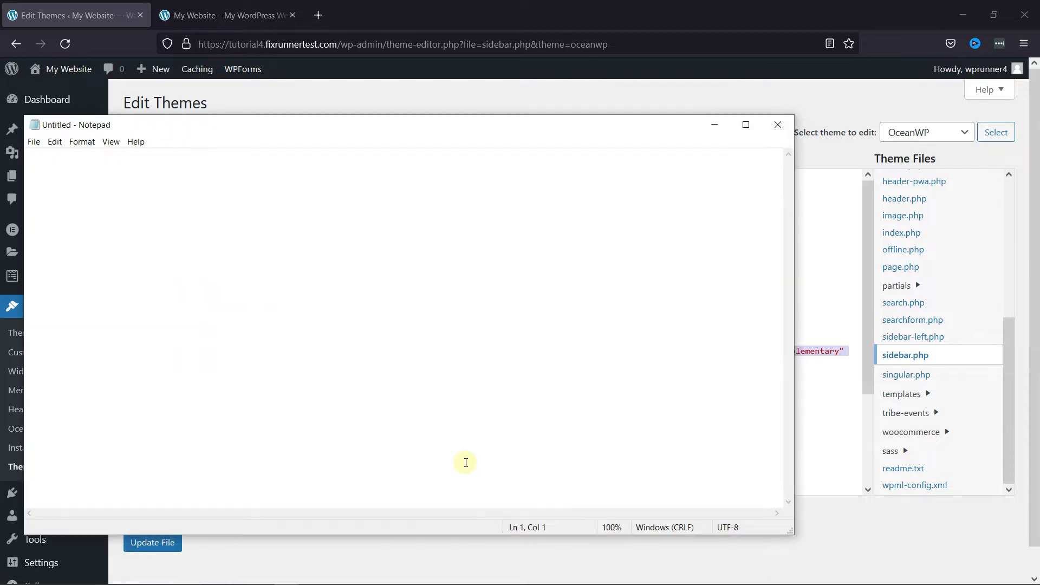
key(ctrl+v)
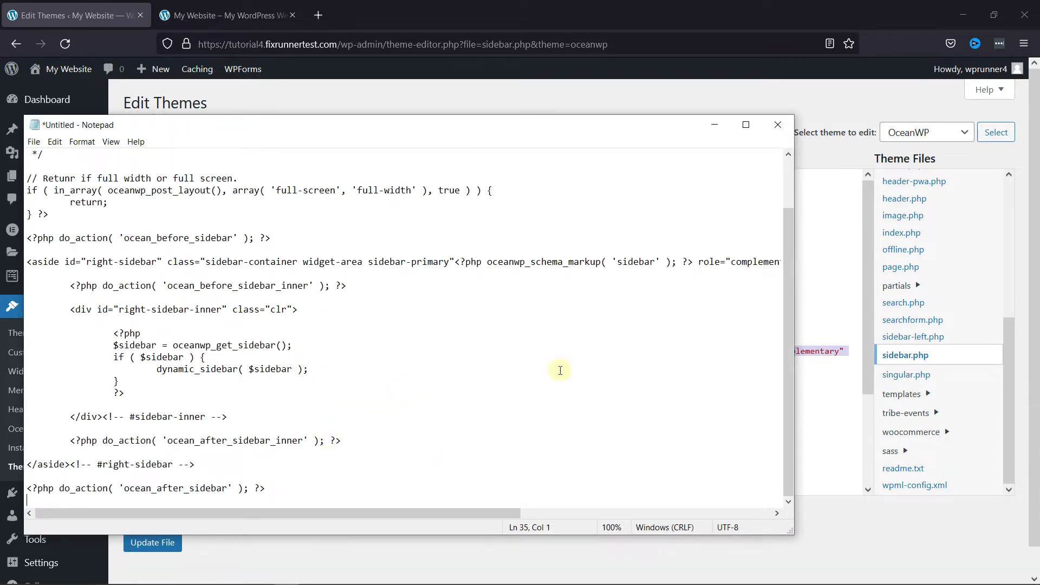
click(714, 126)
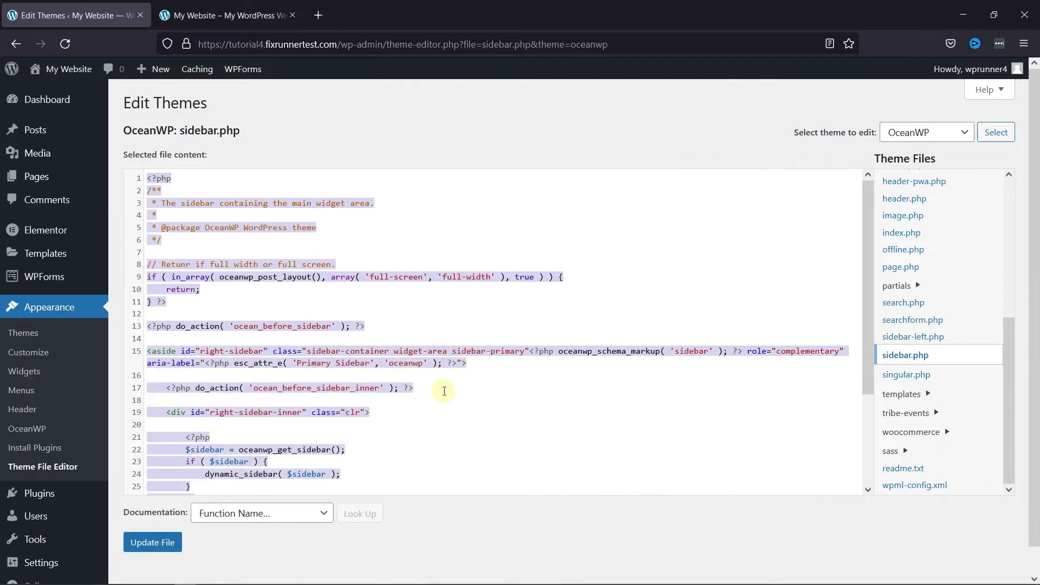
key(Delete)
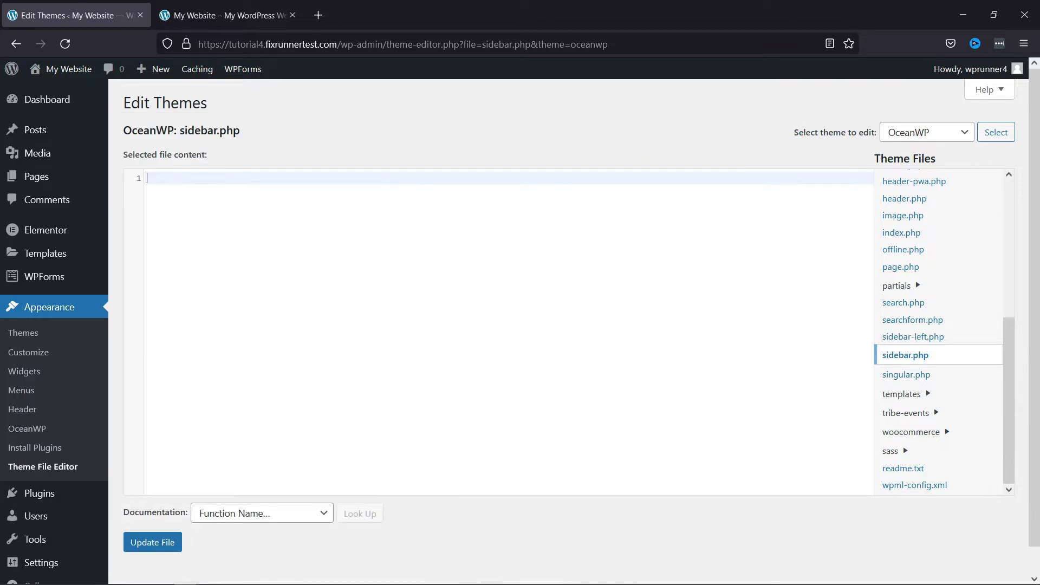
click(160, 543)
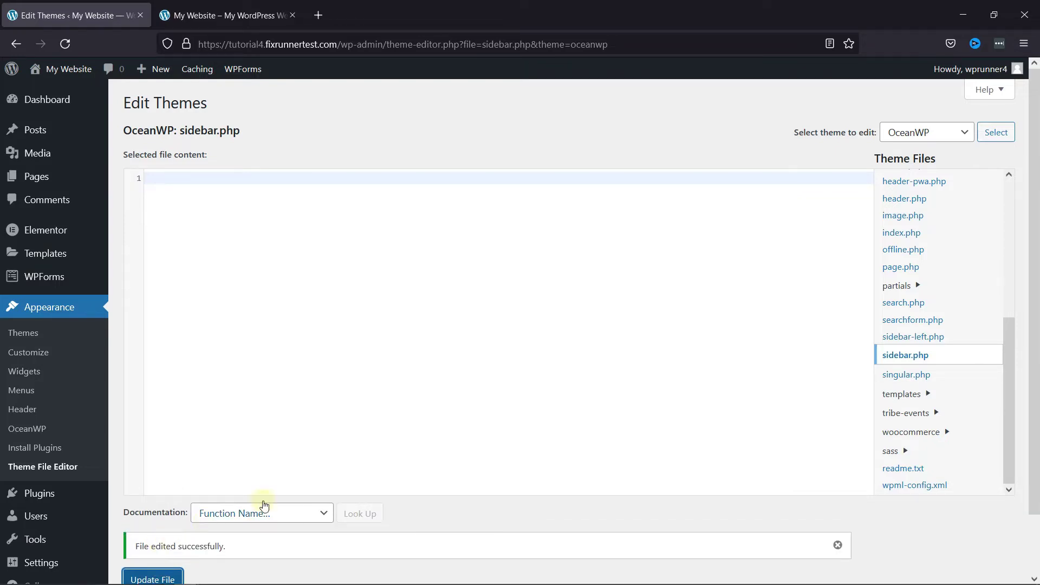
click(245, 15)
click(65, 43)
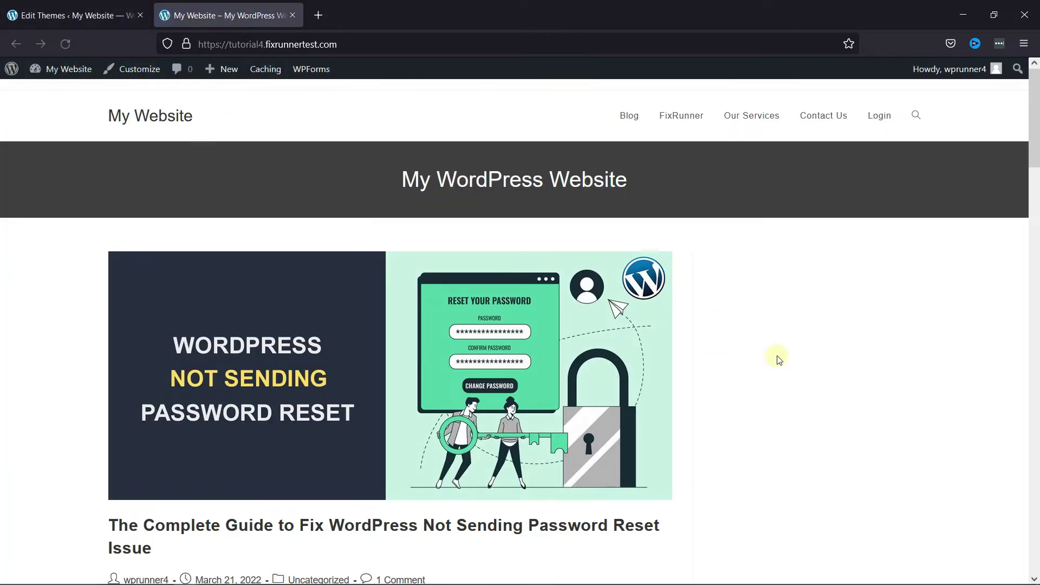
scroll(927, 371, down, 2)
scroll(931, 376, down, 8)
scroll(931, 376, down, 3)
scroll(924, 376, down, 3)
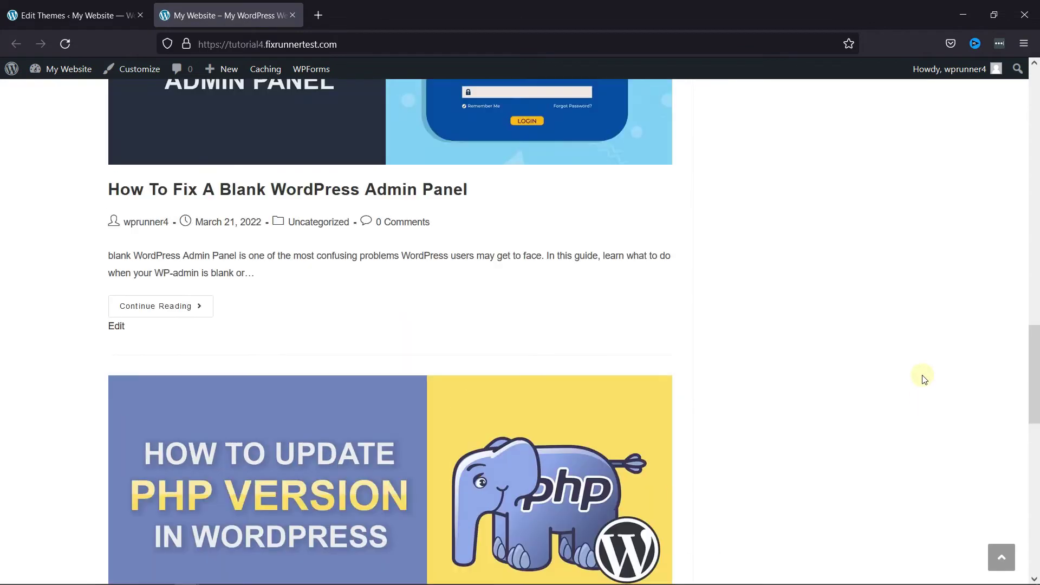
scroll(920, 376, up, 10)
scroll(917, 377, up, 6)
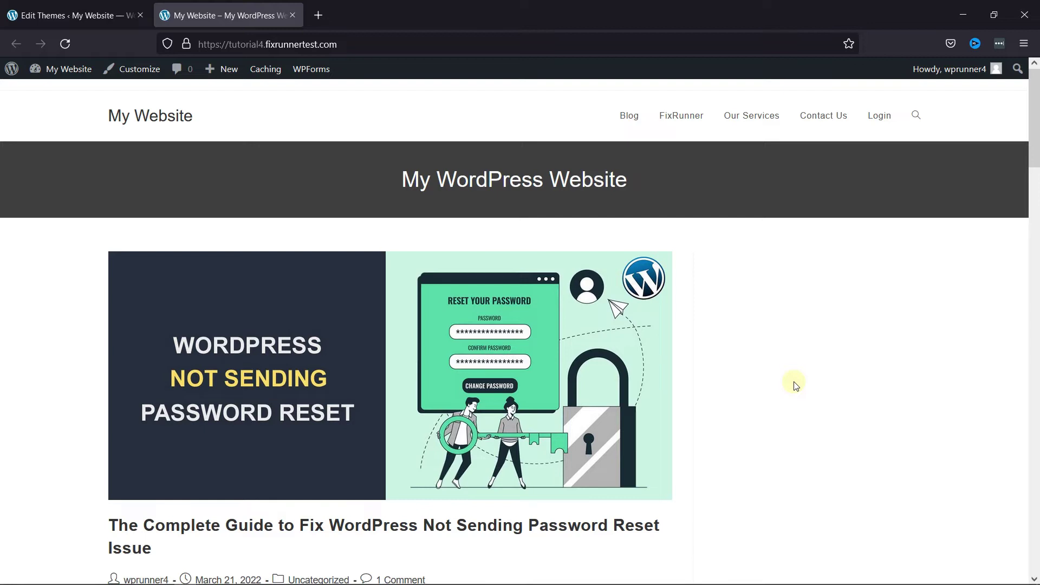
Step: Paste the full-width .content-area CSS into the Customizer's Additional CSS and preview the home page
click(88, 24)
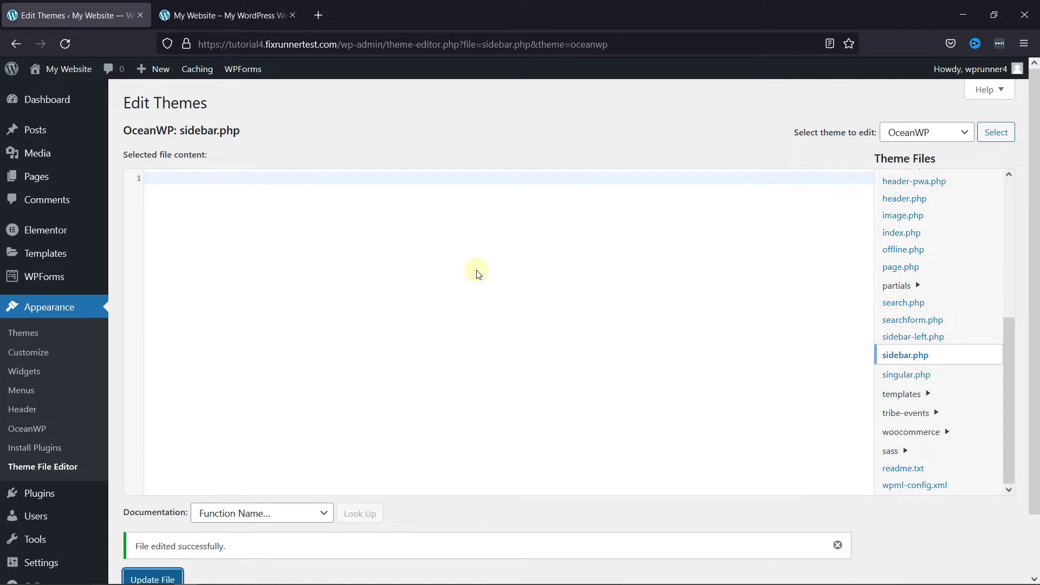
click(50, 356)
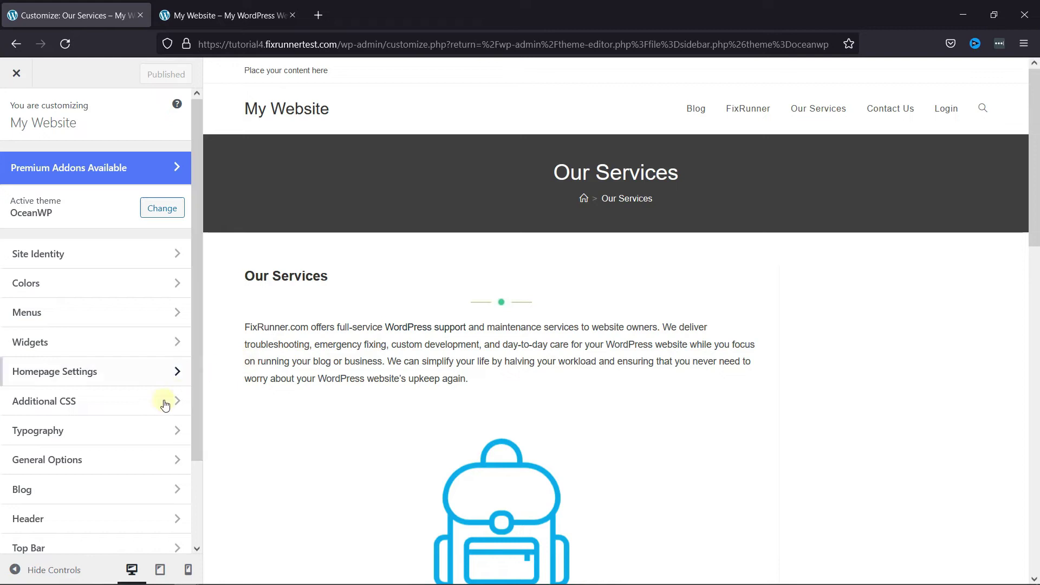
click(112, 402)
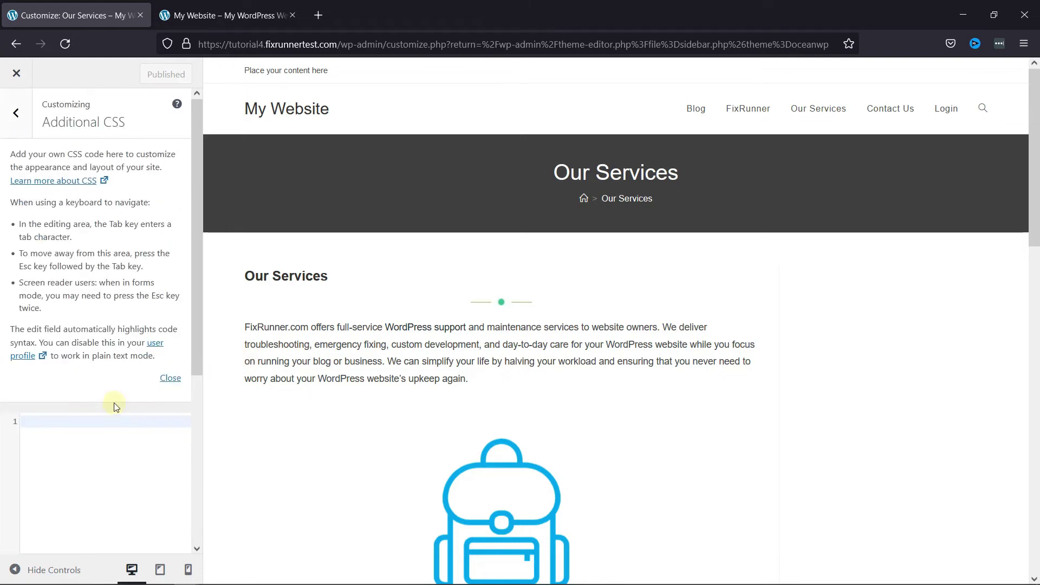
click(170, 377)
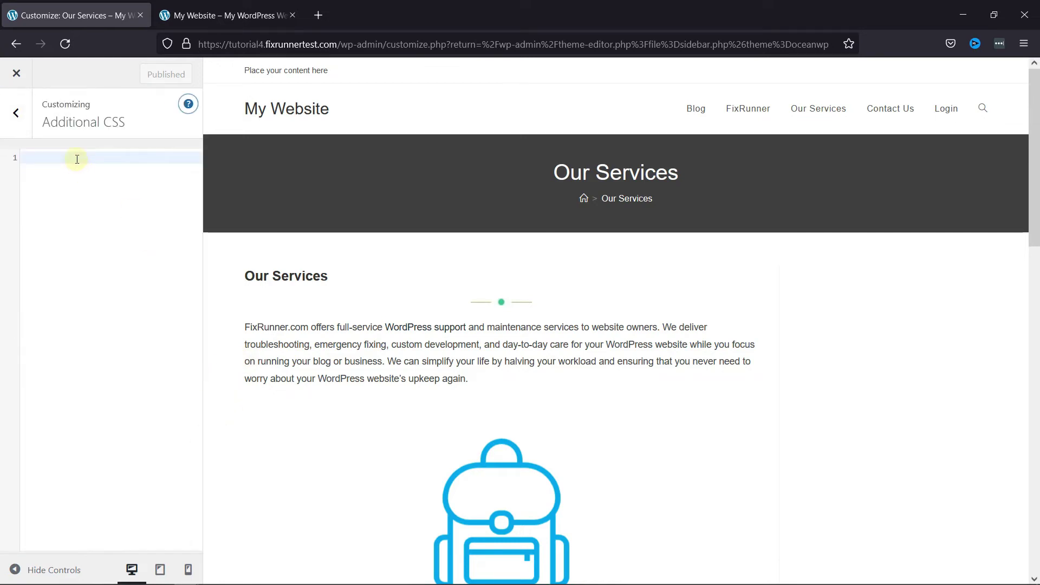
text(.content-area {     width: 100%;     margin: 0px;     border: 0px;     padding: 0px; }  .content-area .site { margin:0px; })
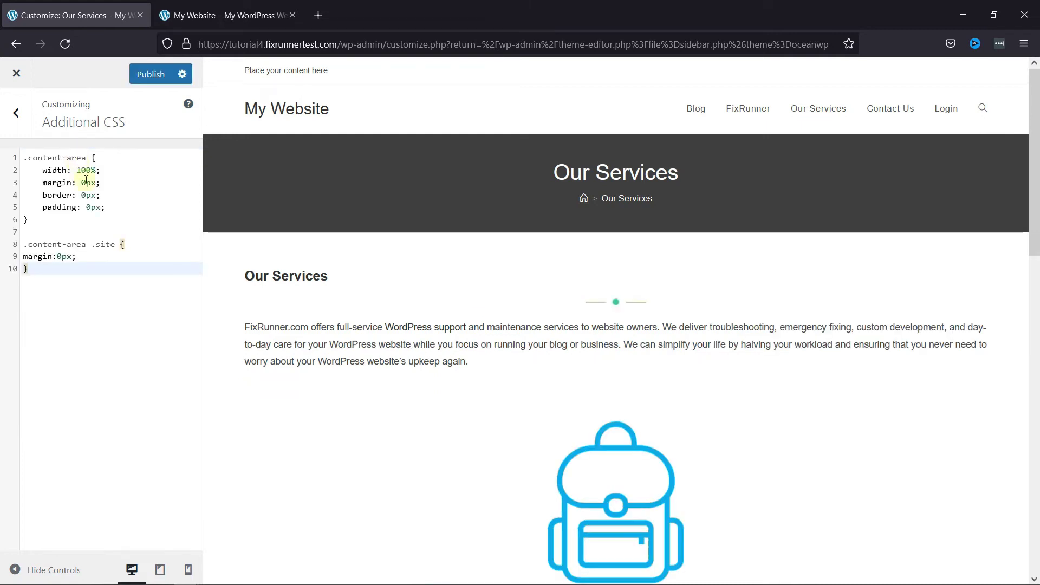
scroll(735, 395, down, 5)
scroll(744, 397, down, 5)
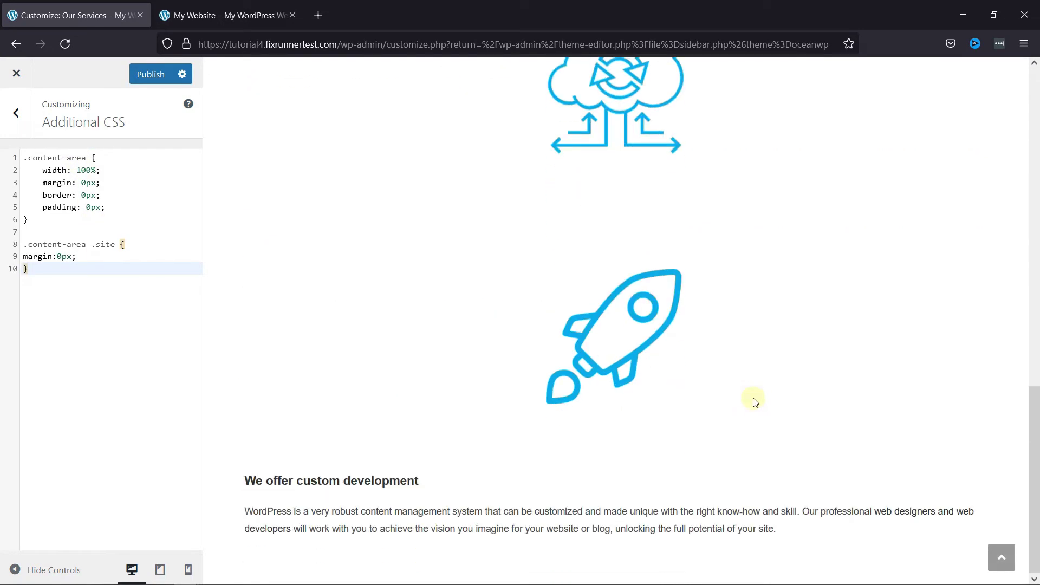
scroll(755, 399, up, 3)
scroll(778, 411, up, 5)
scroll(778, 412, up, 2)
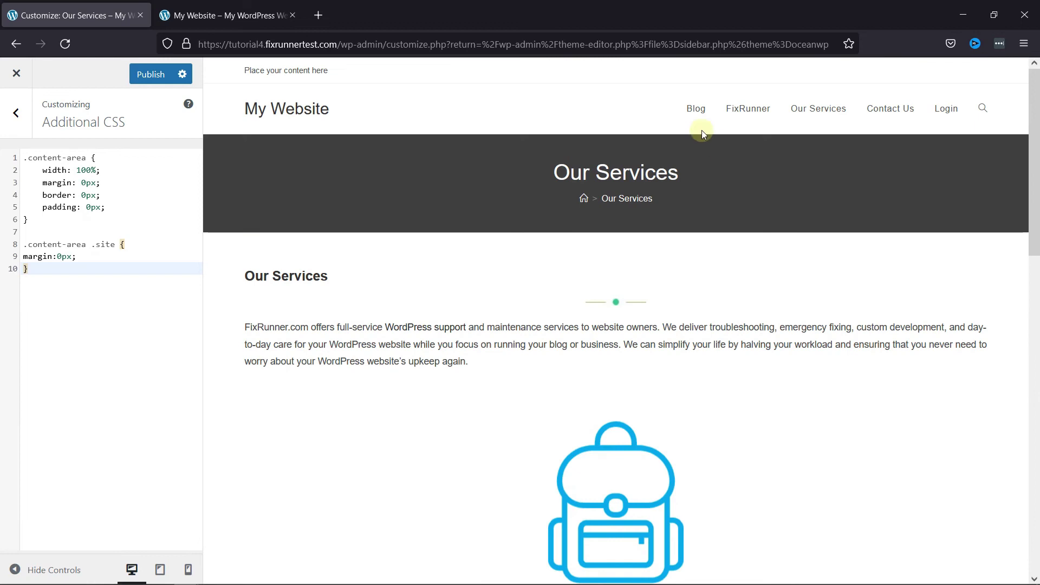
click(326, 110)
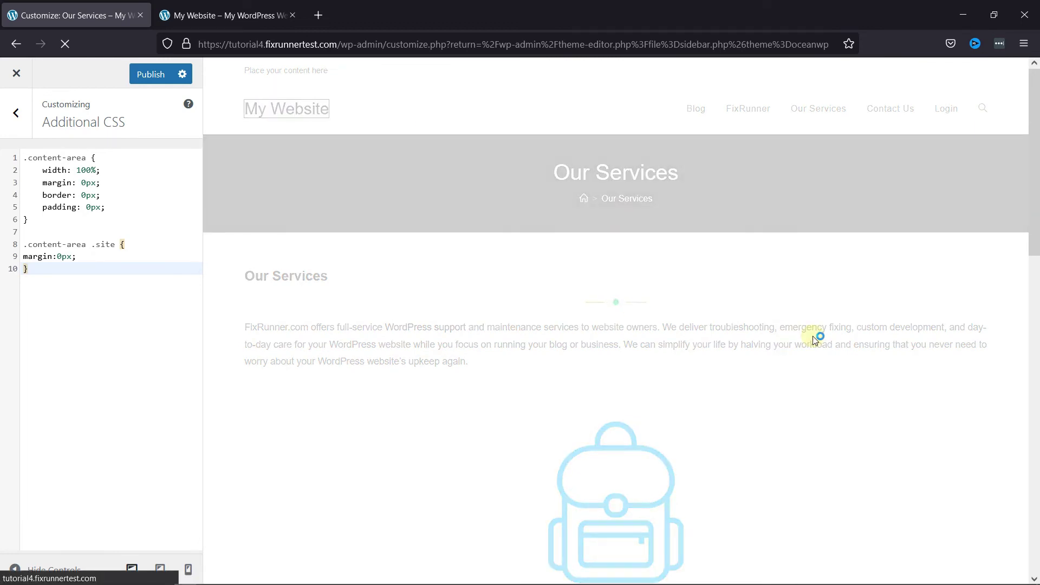
scroll(848, 360, down, 5)
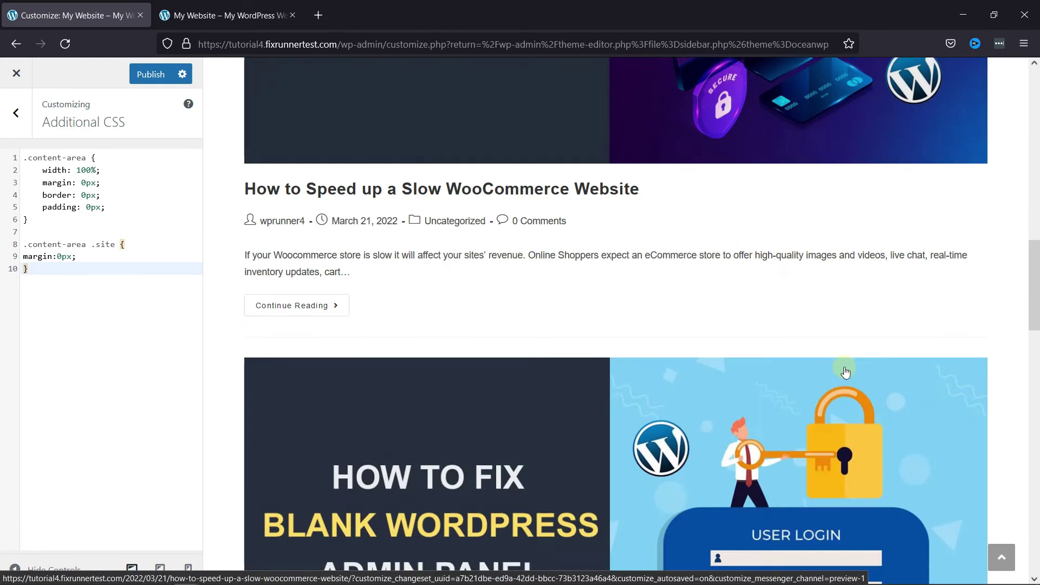
scroll(846, 372, down, 5)
scroll(846, 372, down, 5)
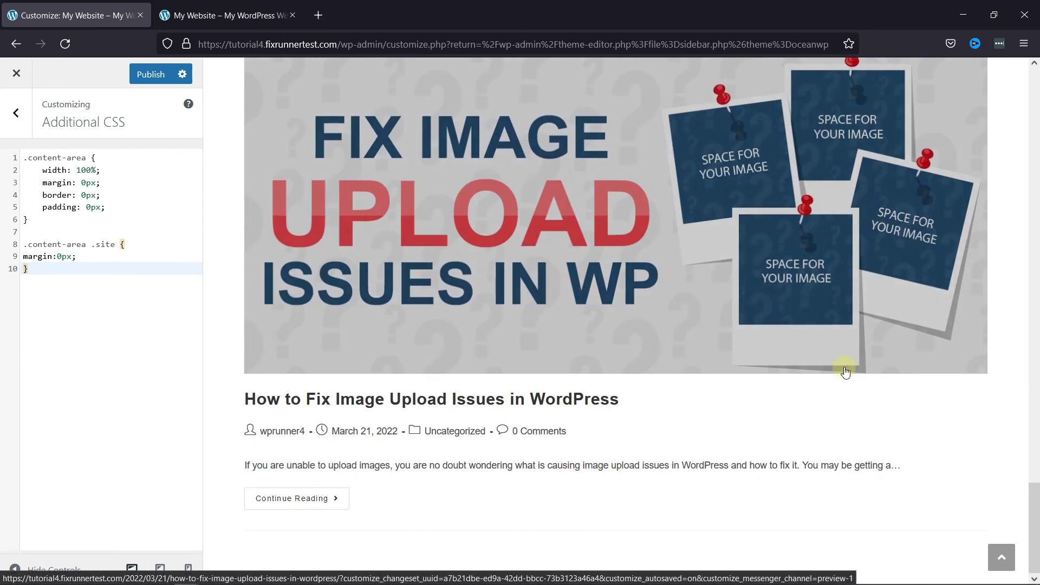
scroll(846, 372, up, 5)
scroll(846, 373, up, 5)
scroll(846, 372, up, 5)
scroll(846, 372, up, 3)
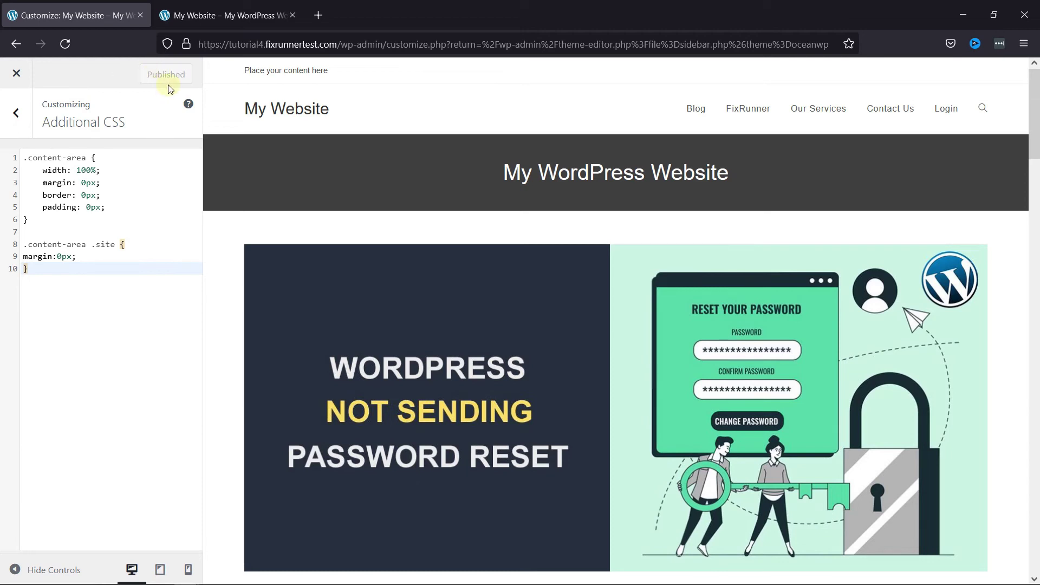
Step: Publish the CSS and reload the live front page to check the full-width posts
click(242, 24)
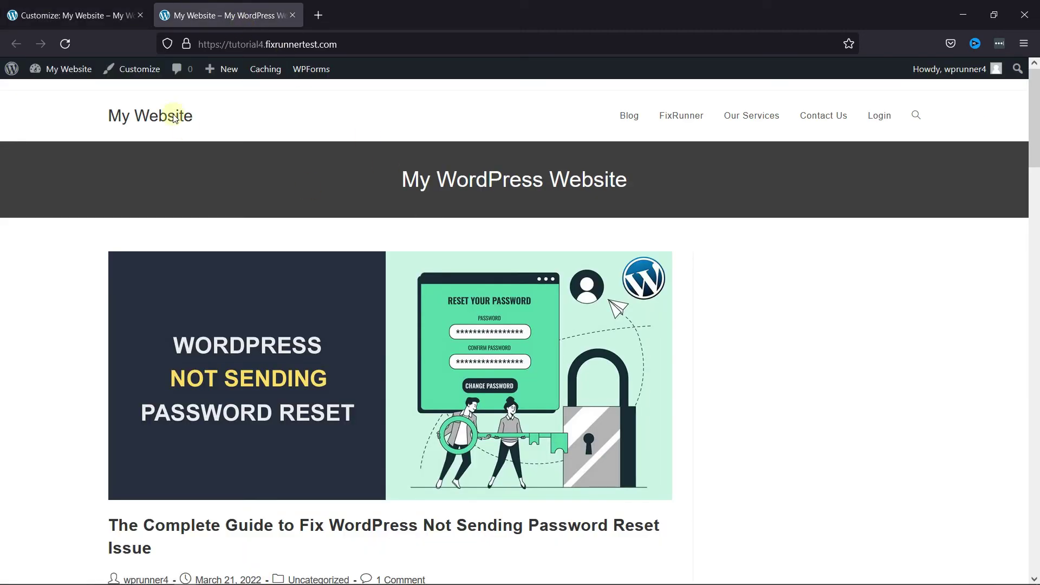
click(69, 48)
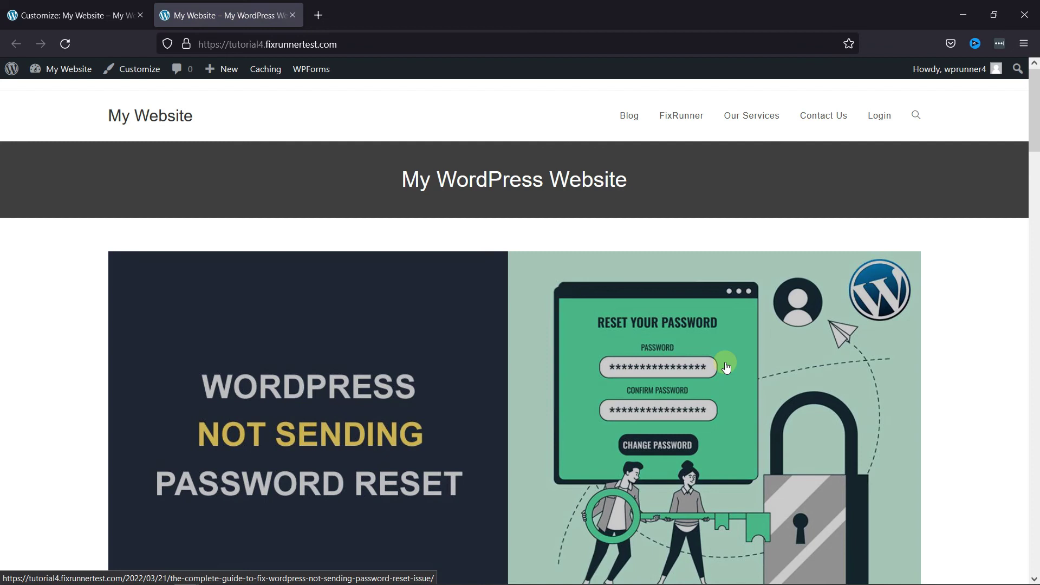
scroll(691, 389, down, 10)
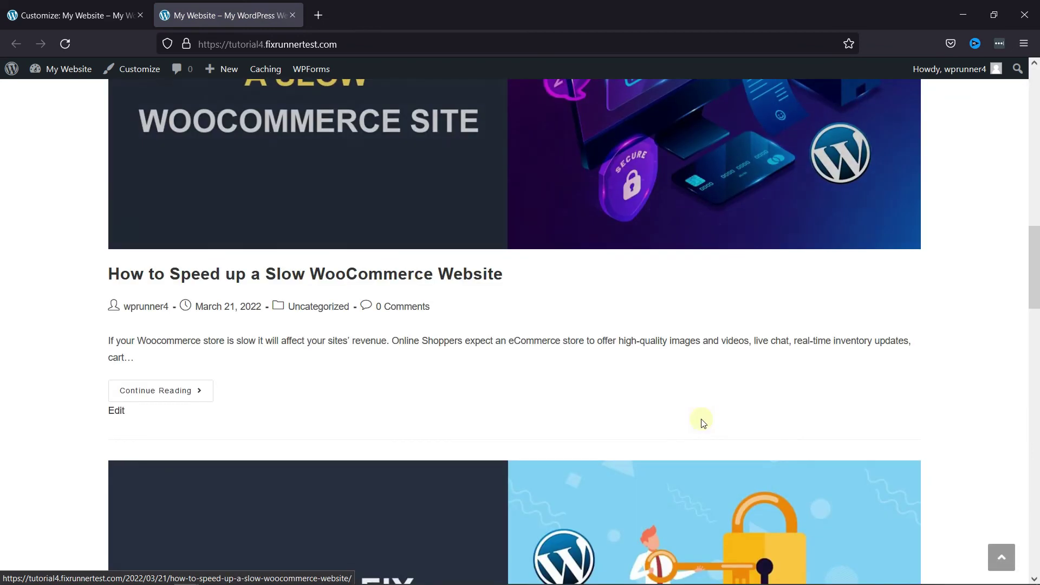
scroll(700, 420, down, 5)
scroll(699, 420, up, 5)
scroll(696, 418, up, 5)
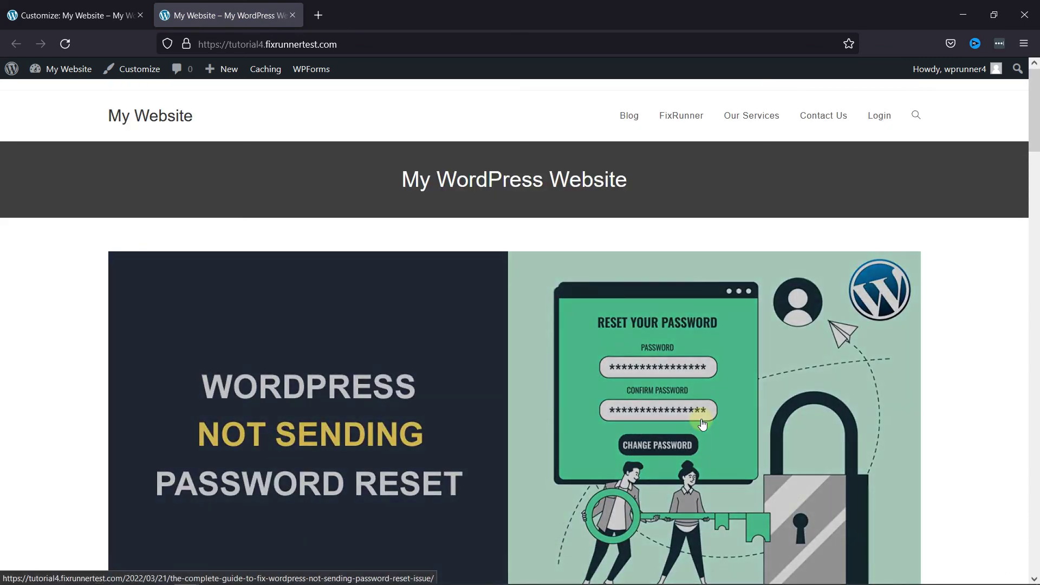